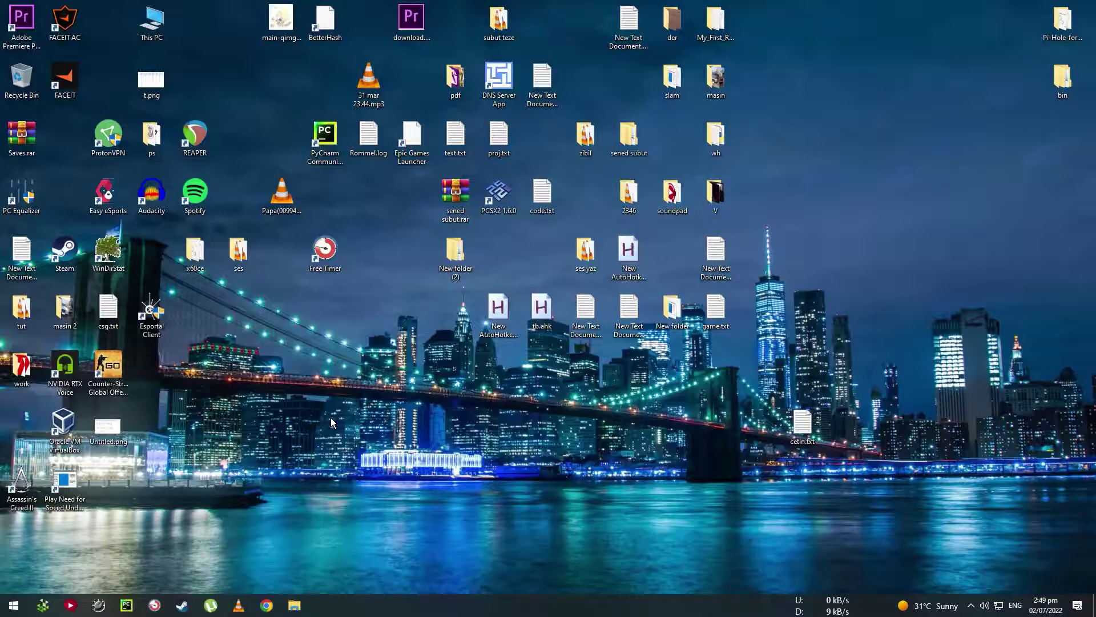
click(267, 605)
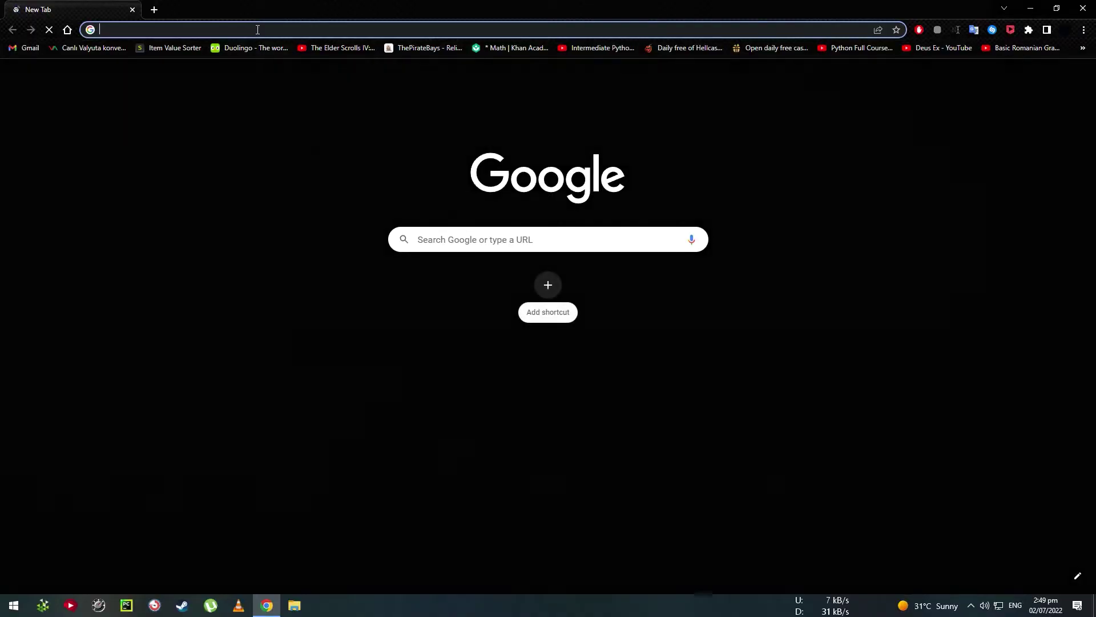
text(https://leppsoft.com/)
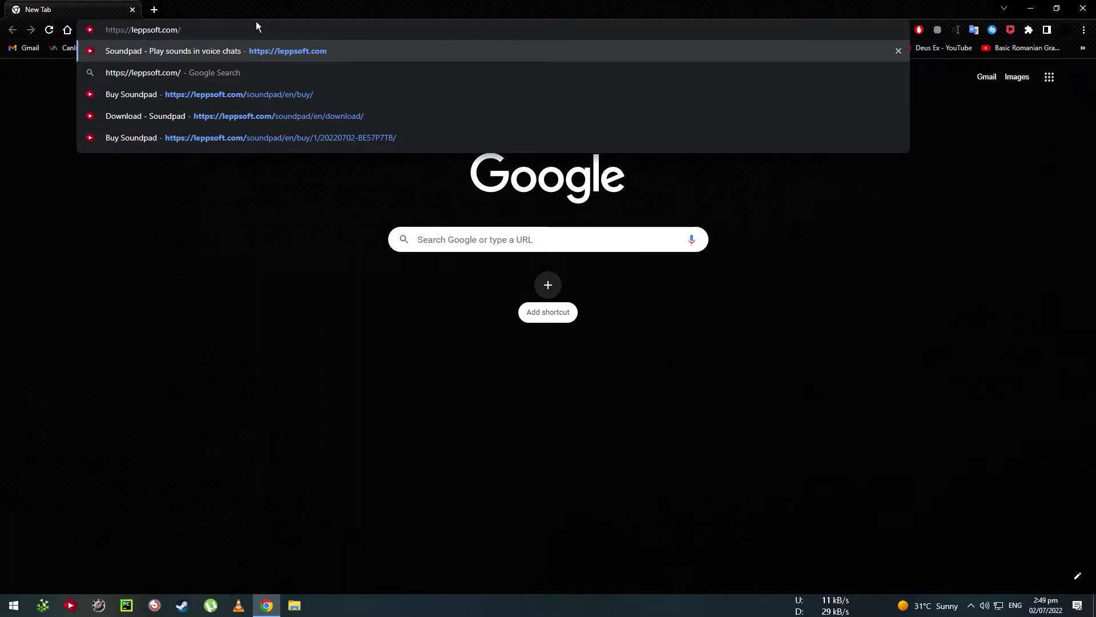
key(Return)
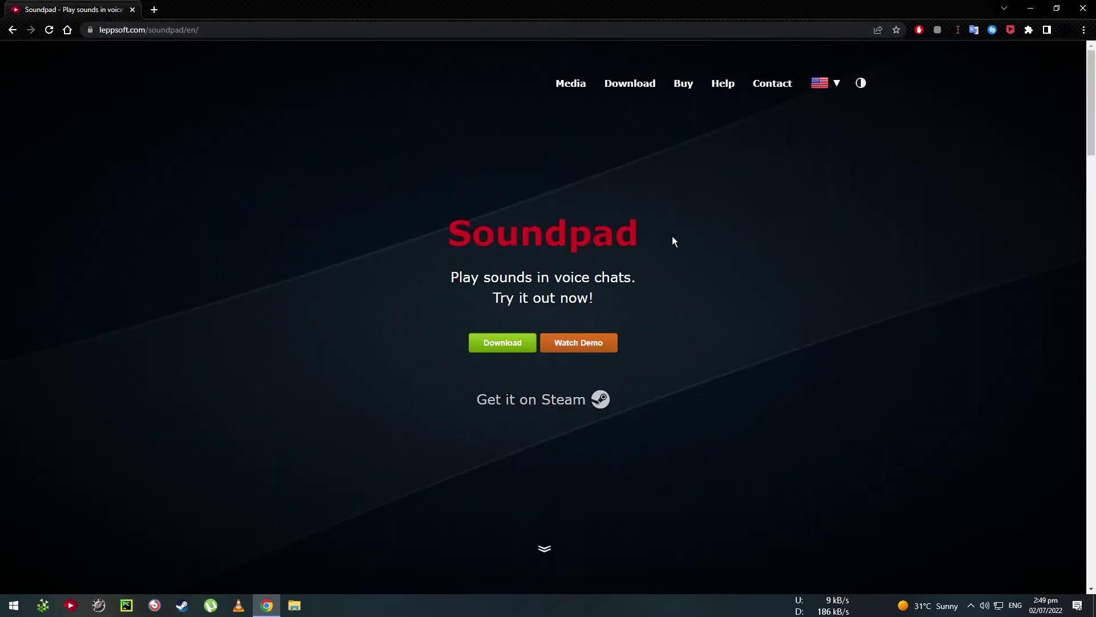
click(681, 86)
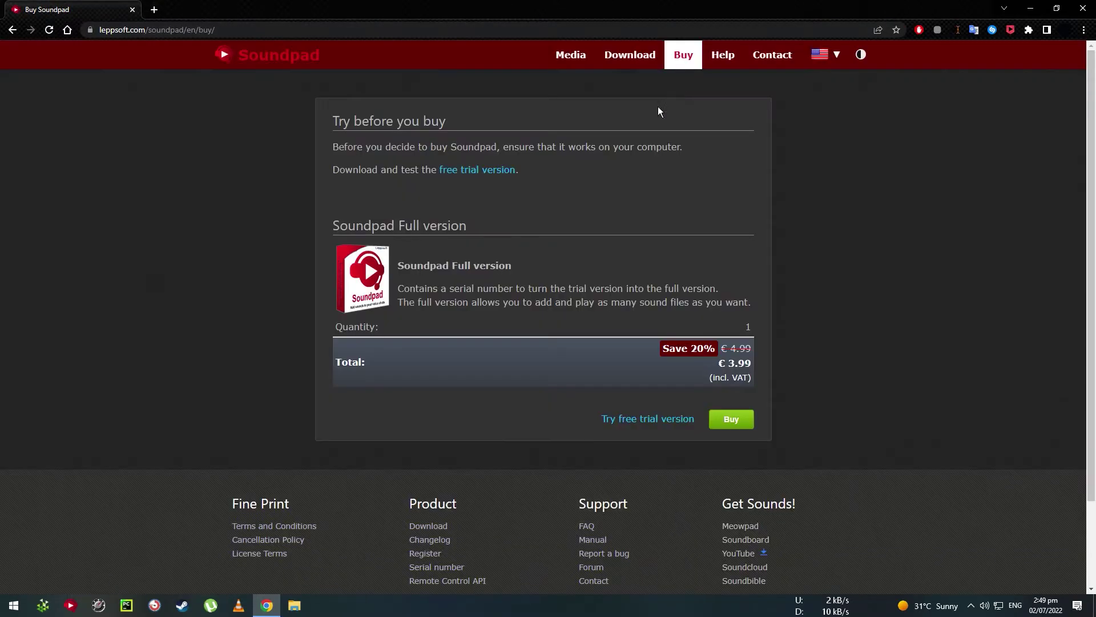
Step: Check the total price of the Soundpad full version by highlighting it on the purchase page
double_click(743, 364)
click(743, 365)
mouse_move(752, 360)
mouse_down()
mouse_move(721, 346)
mouse_move(749, 380)
mouse_up()
click(721, 346)
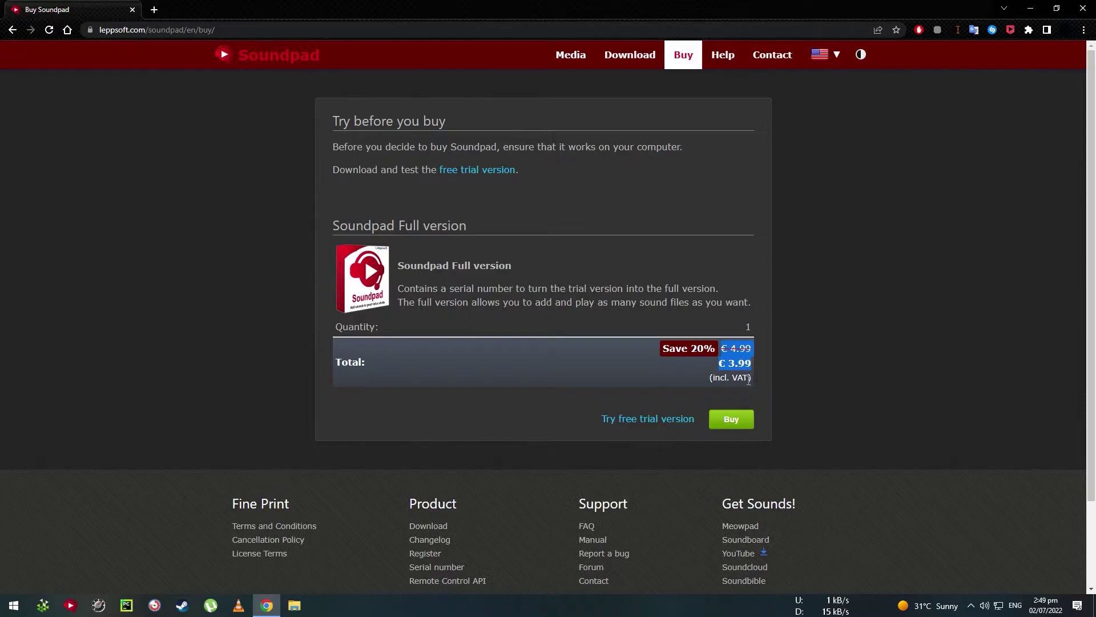
click(748, 380)
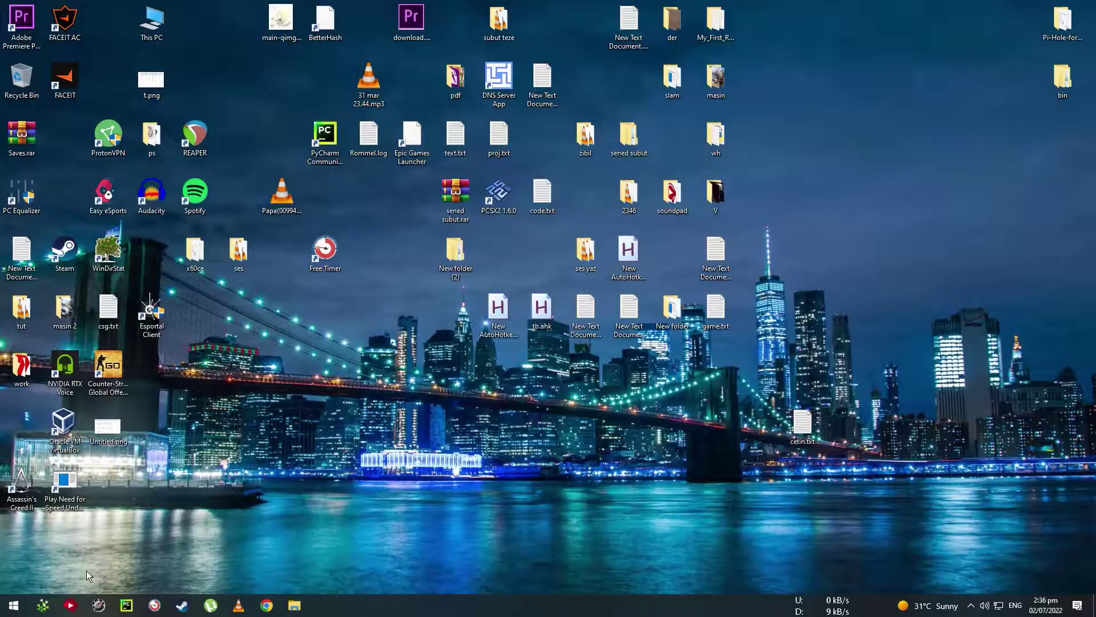
Step: Switch to Soundpad and add a sound category with the default name New Category
click(80, 604)
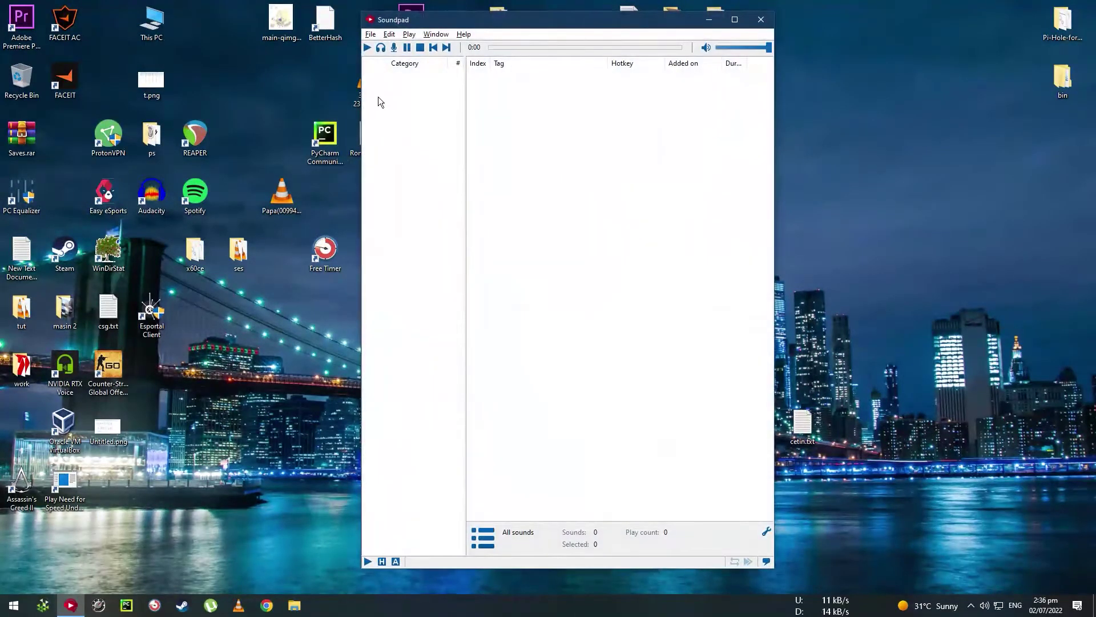
right_click(379, 97)
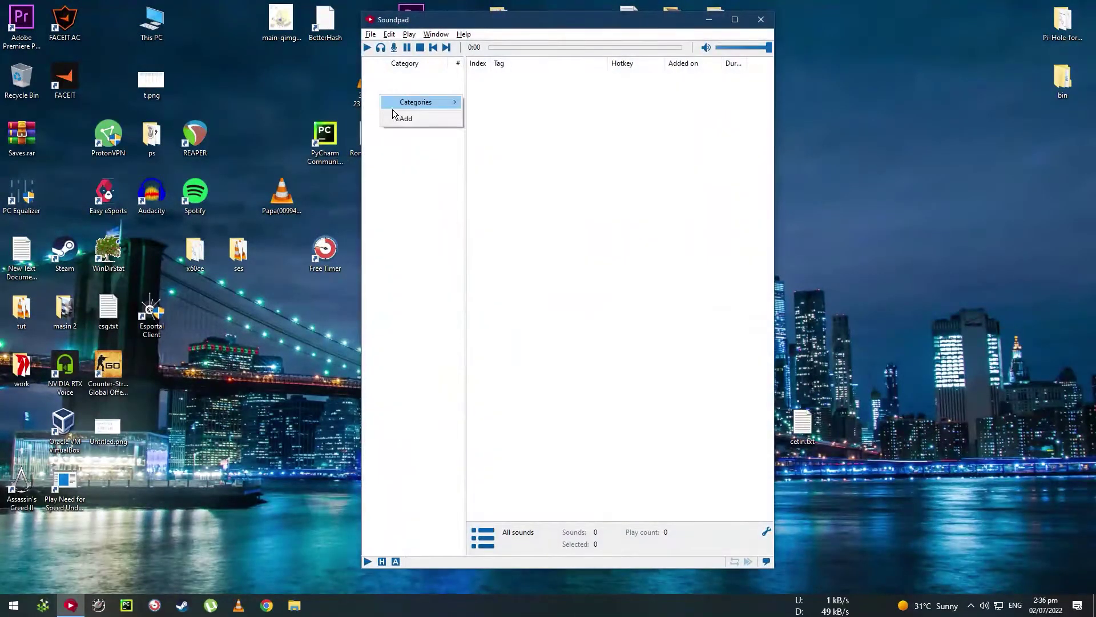
click(397, 116)
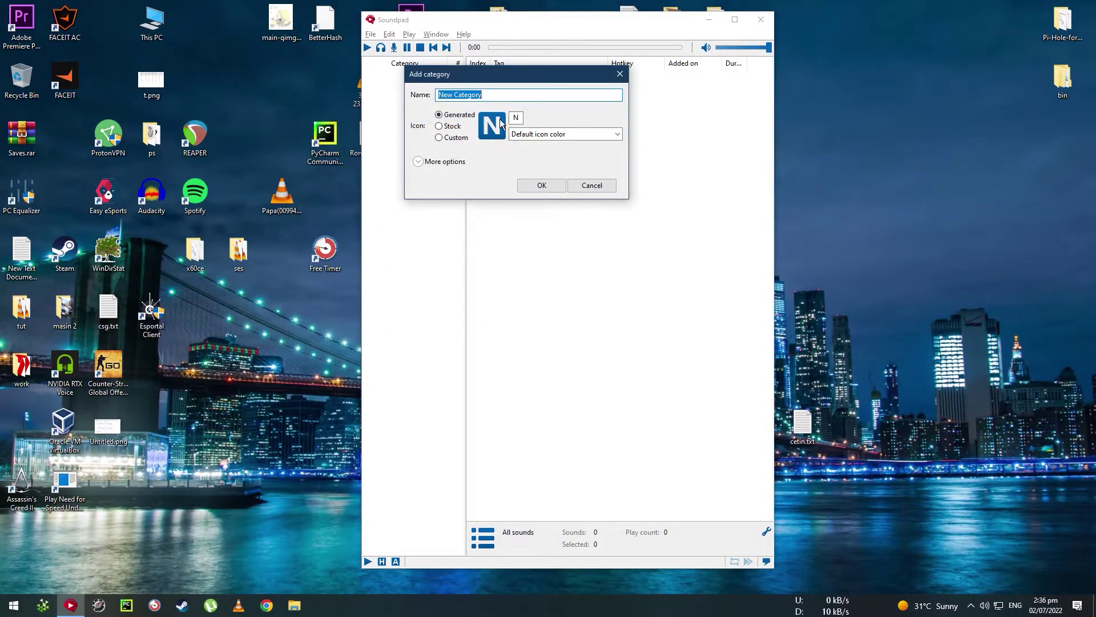
click(534, 187)
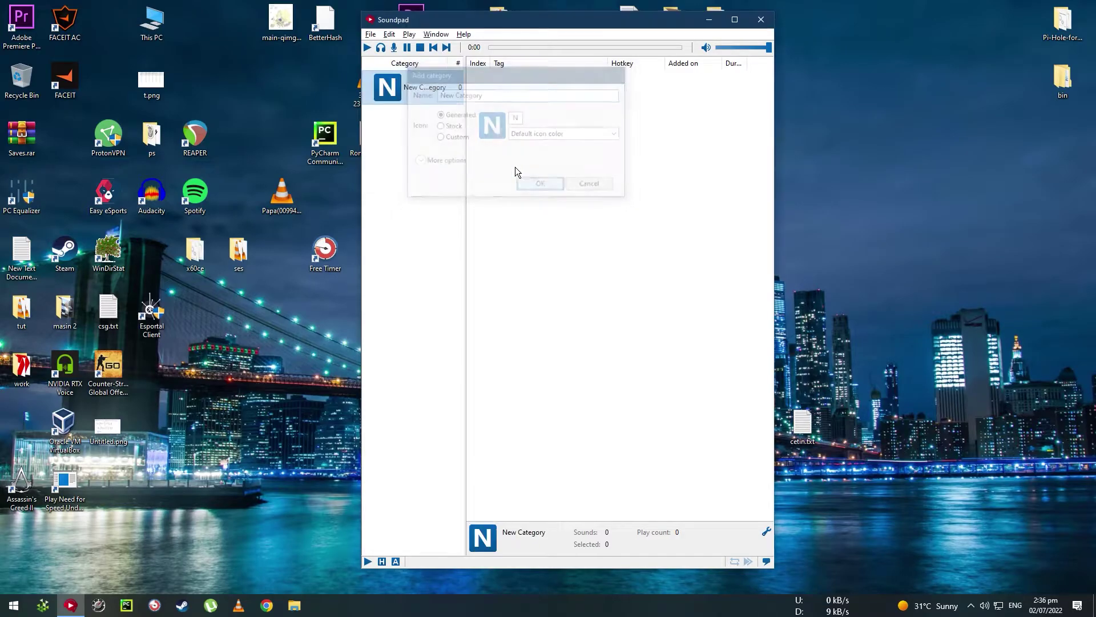
Step: Add all sound files from the soundboard folder to New Category
click(370, 34)
click(394, 46)
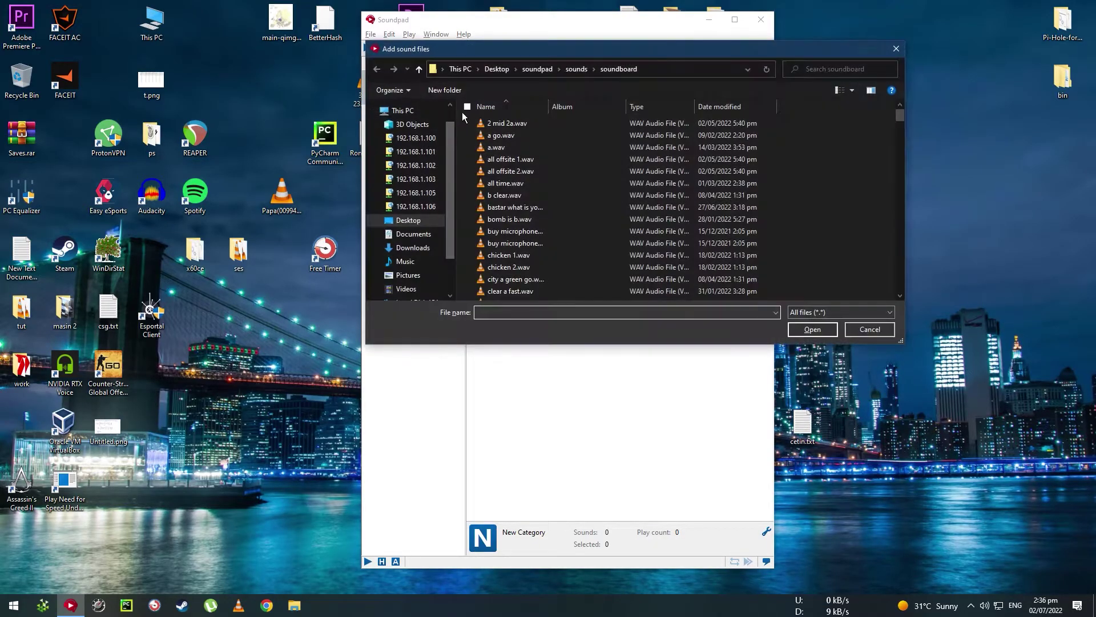
click(559, 180)
key(ctrl+a)
click(800, 328)
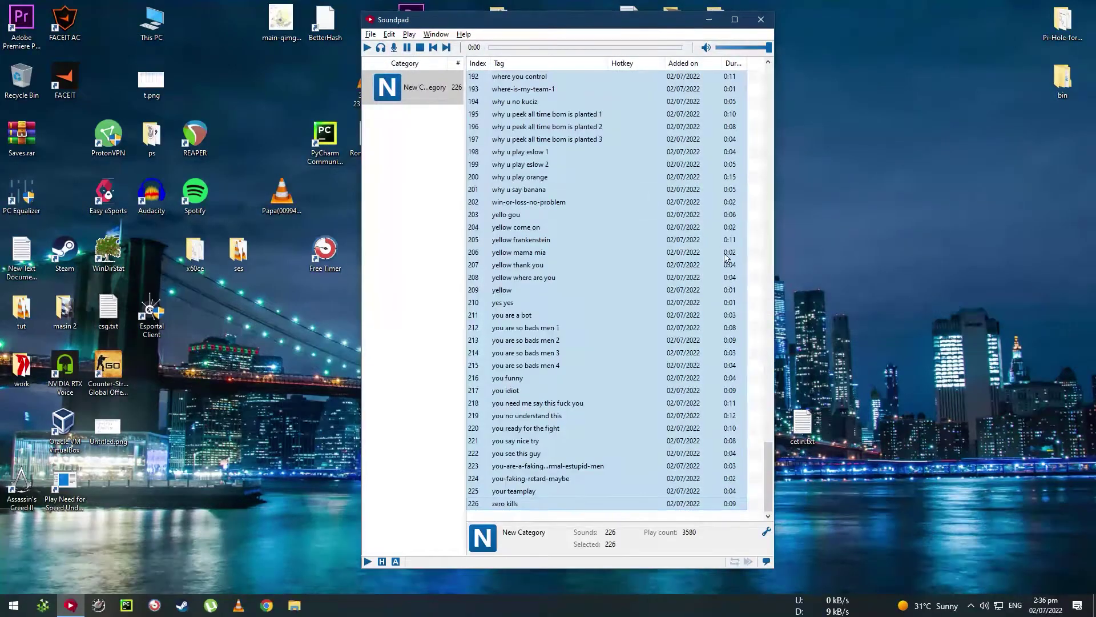
Step: Clear the selection of the added sounds and play the sounds "a" and "a go"
drag(766, 437, 751, 73)
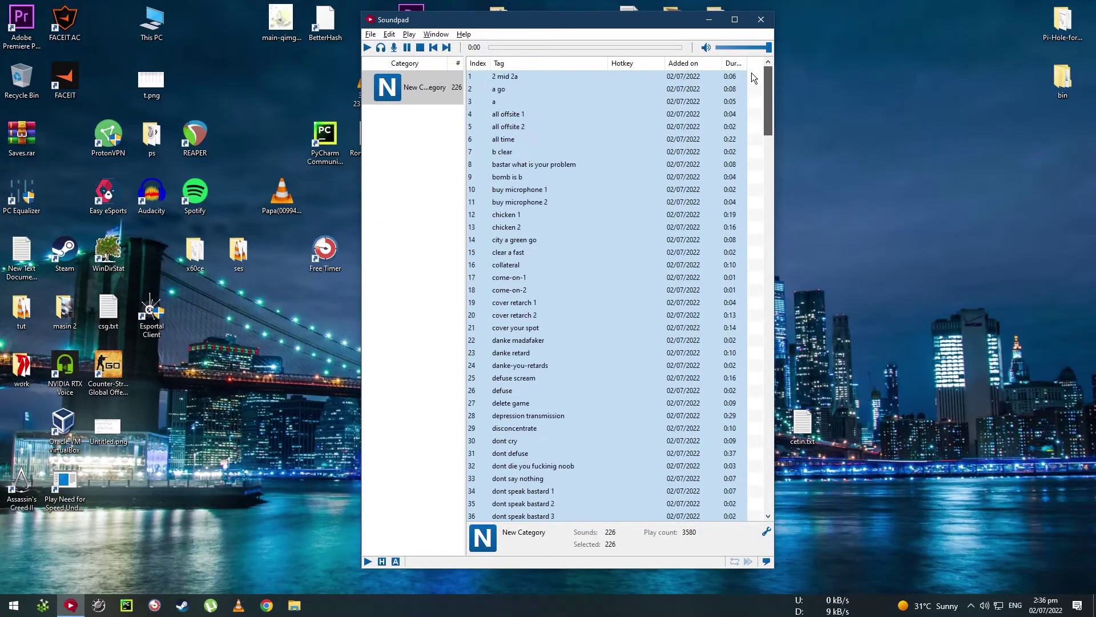
click(752, 87)
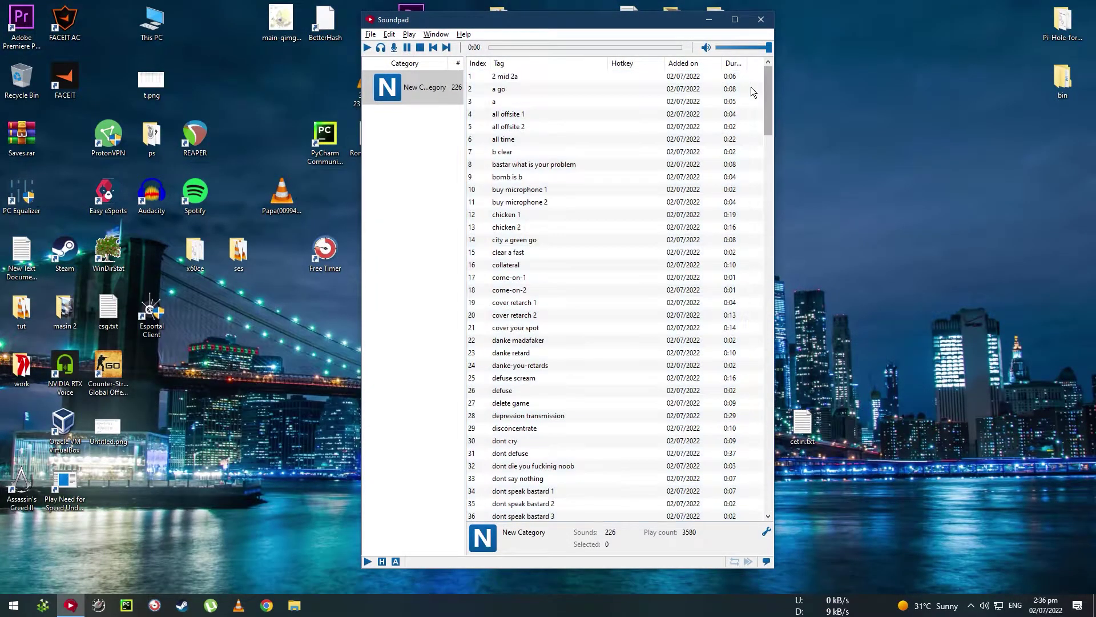
double_click(495, 107)
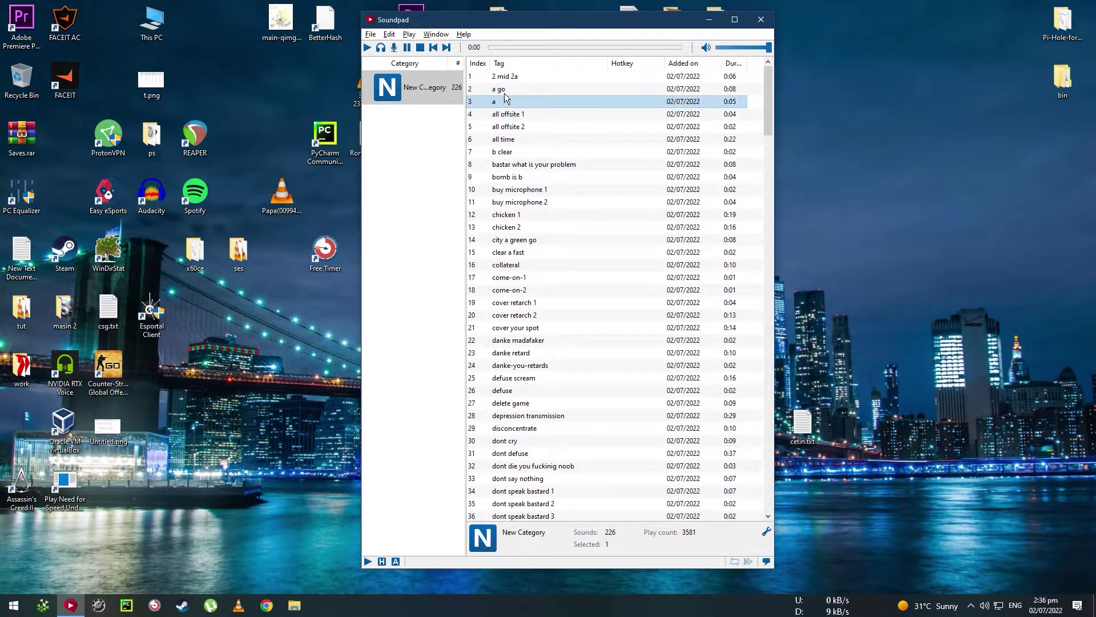
double_click(502, 90)
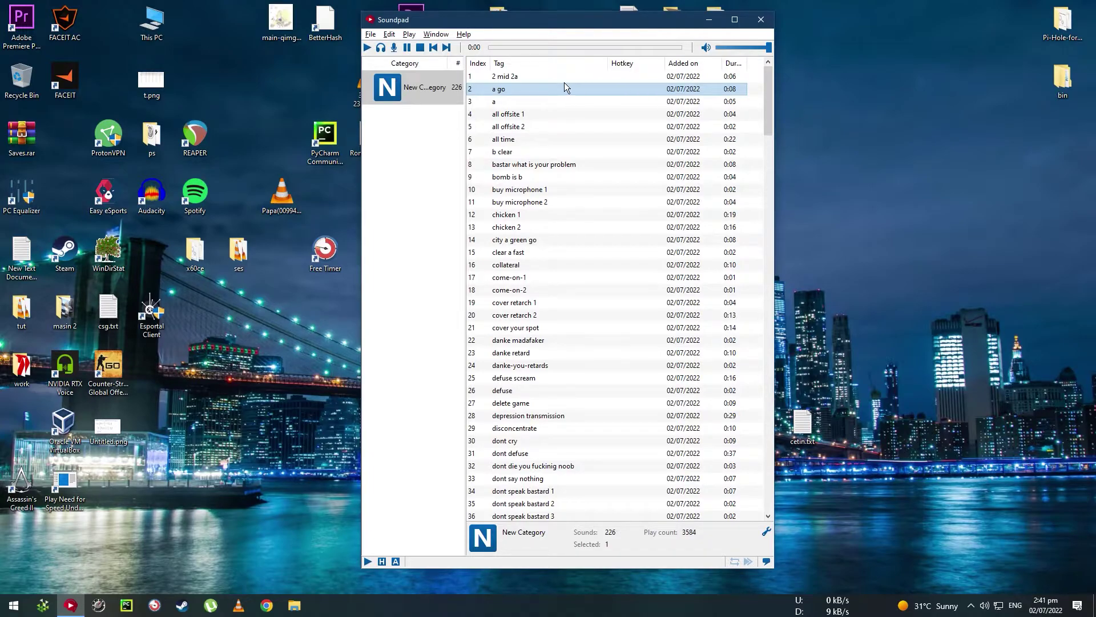
Step: Assign P as the hotkey for the "a go" sound
right_click(517, 89)
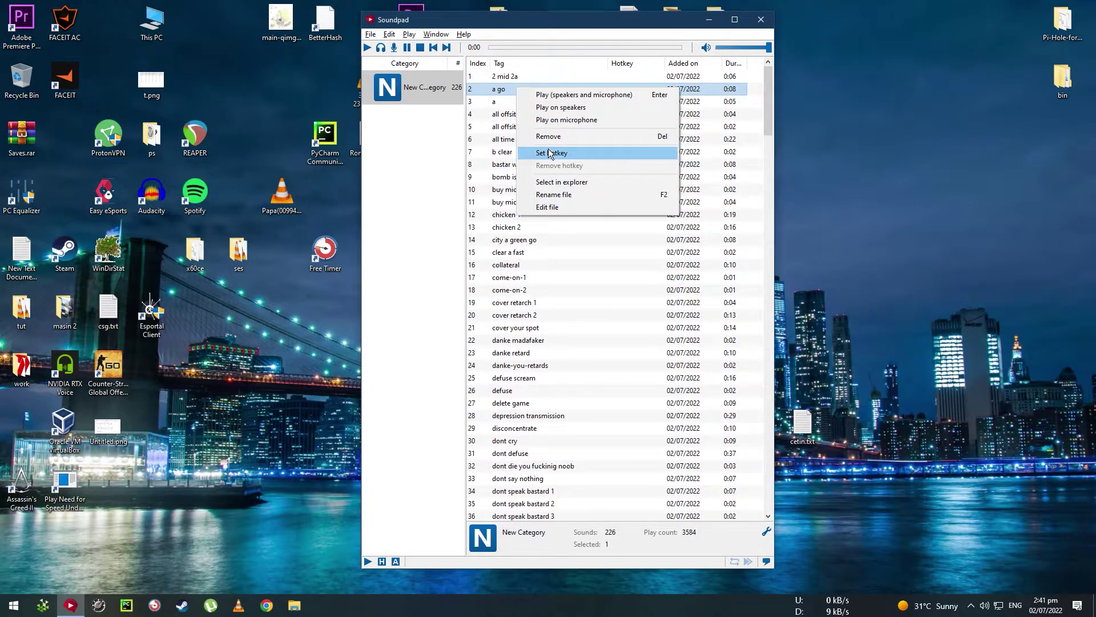
click(550, 153)
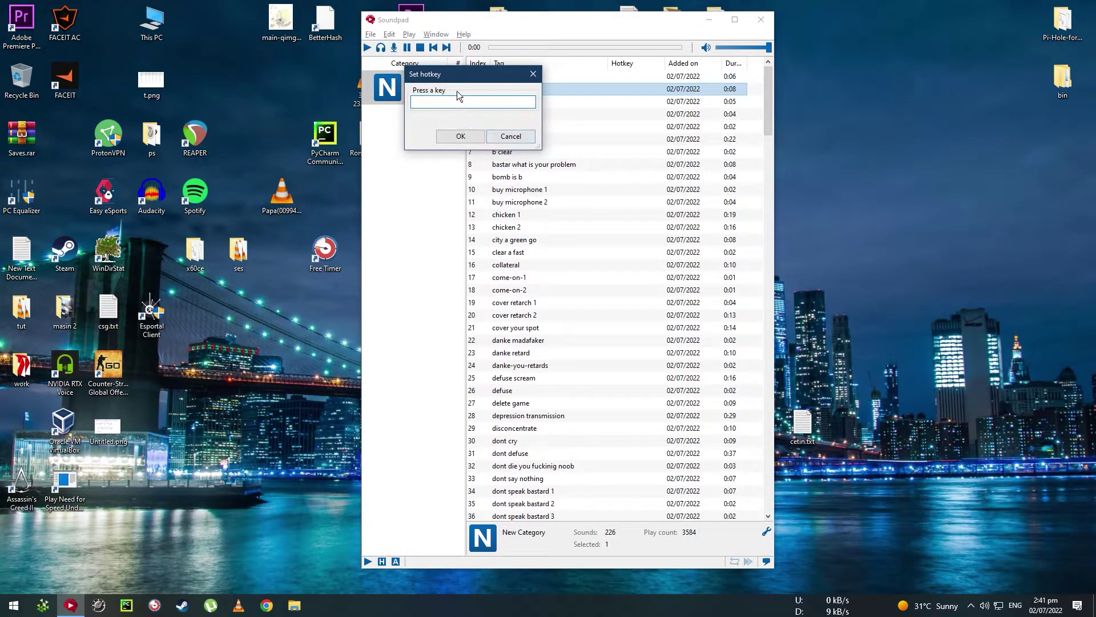
drag(463, 74, 847, 116)
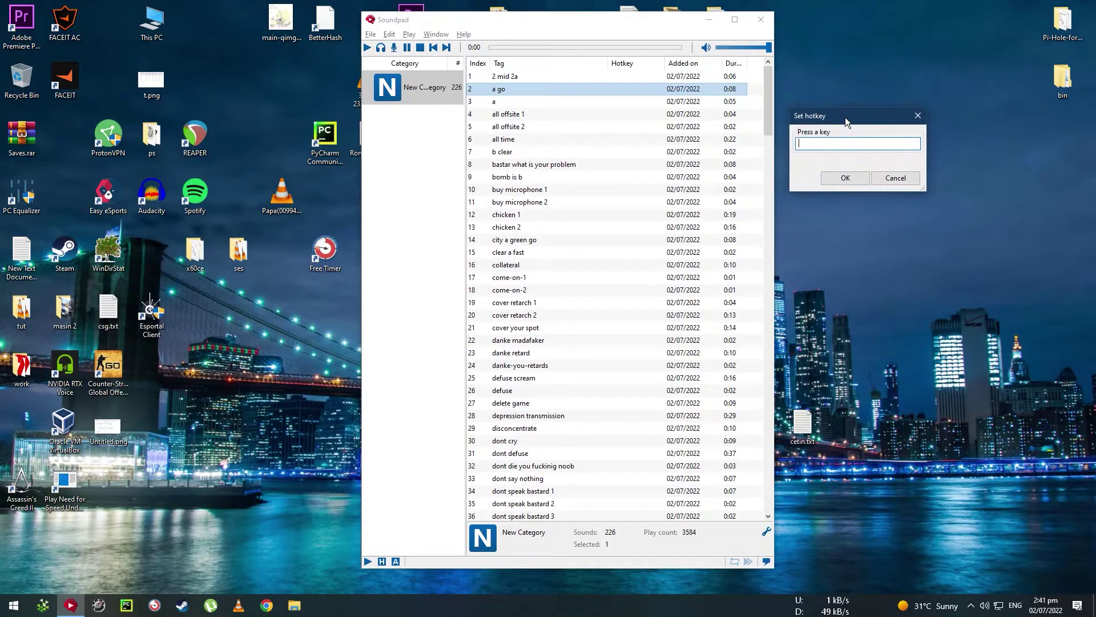
key(p)
click(840, 178)
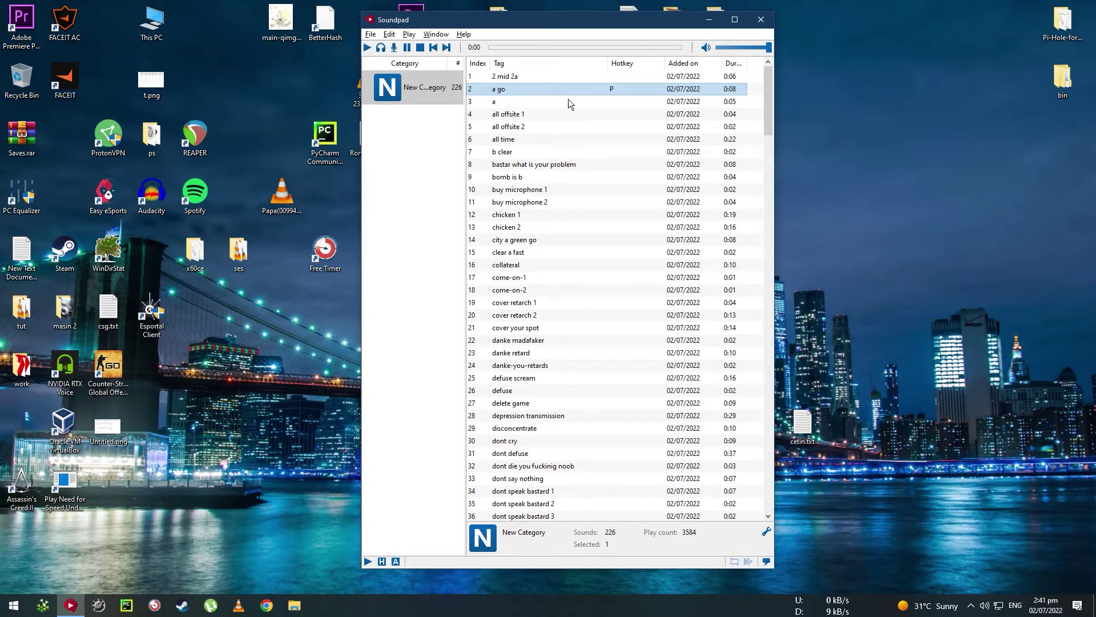
Step: Test the "a go" sound's P hotkey, minimize and restore the Soundpad window, and reposition it on the desktop
key(p)
key(Escape)
drag(701, 23, 586, 23)
click(585, 19)
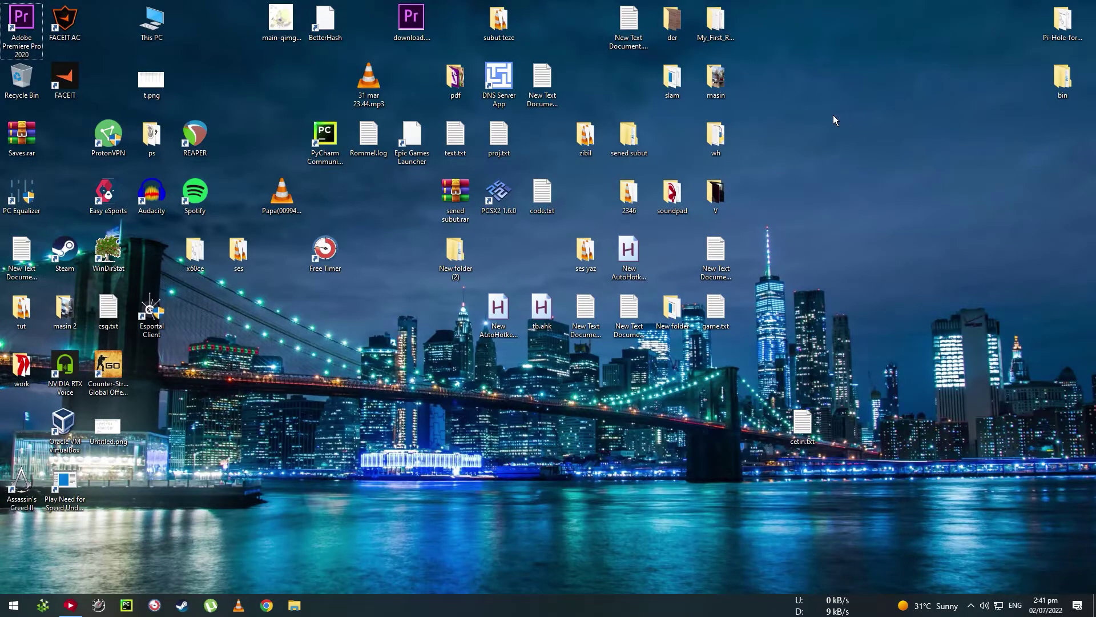
click(70, 604)
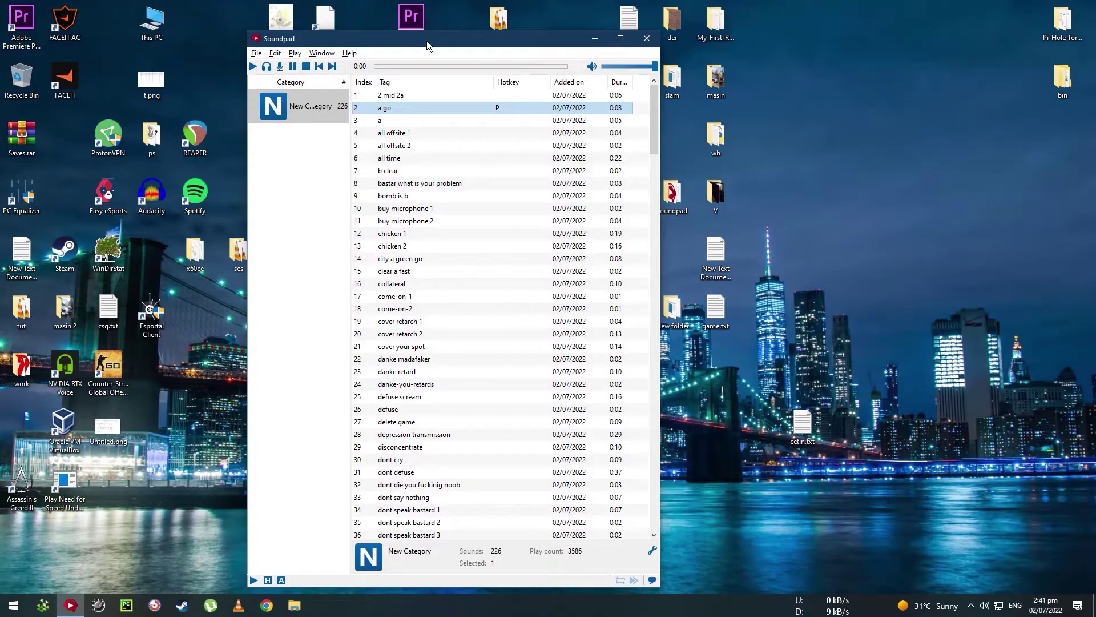
drag(427, 40, 459, 20)
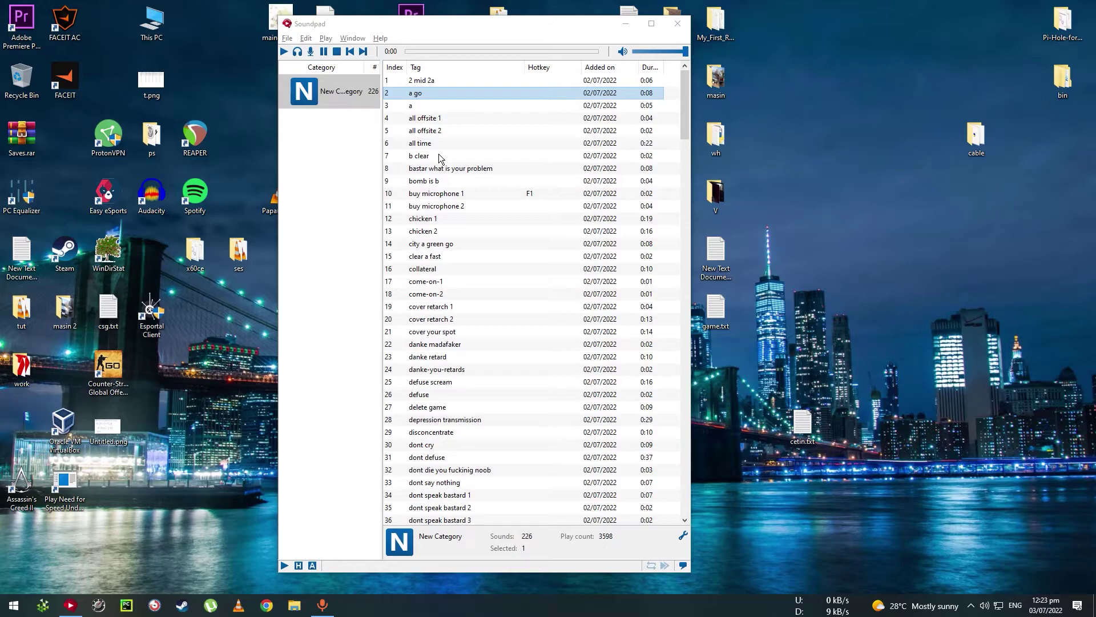
click(287, 39)
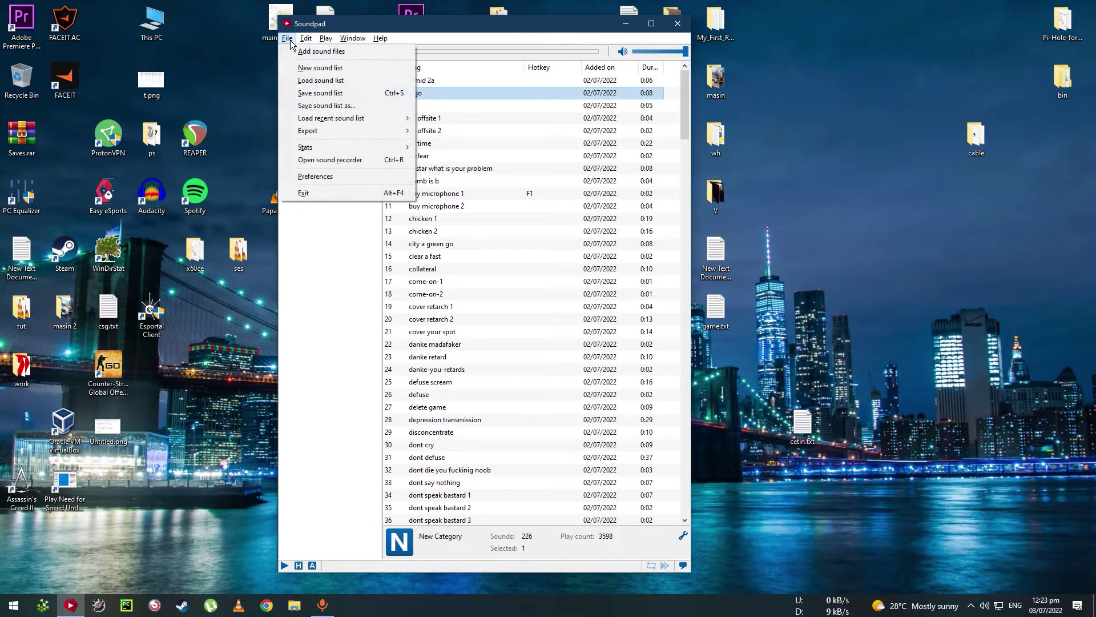
click(315, 177)
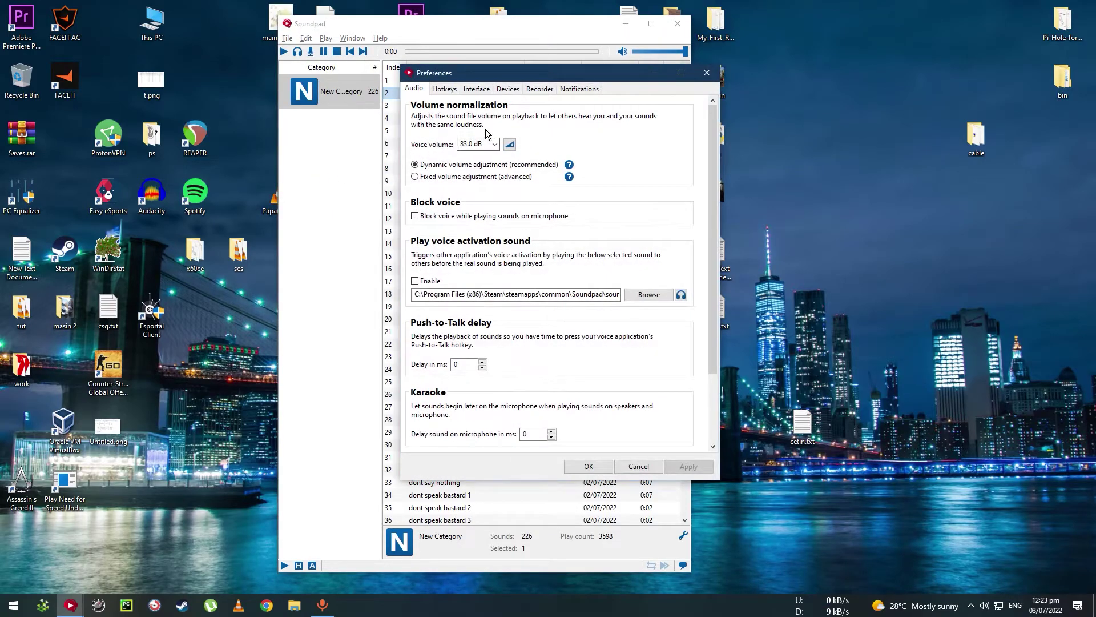
mouse_move(502, 73)
mouse_down()
mouse_move(617, 73)
mouse_move(489, 73)
mouse_up()
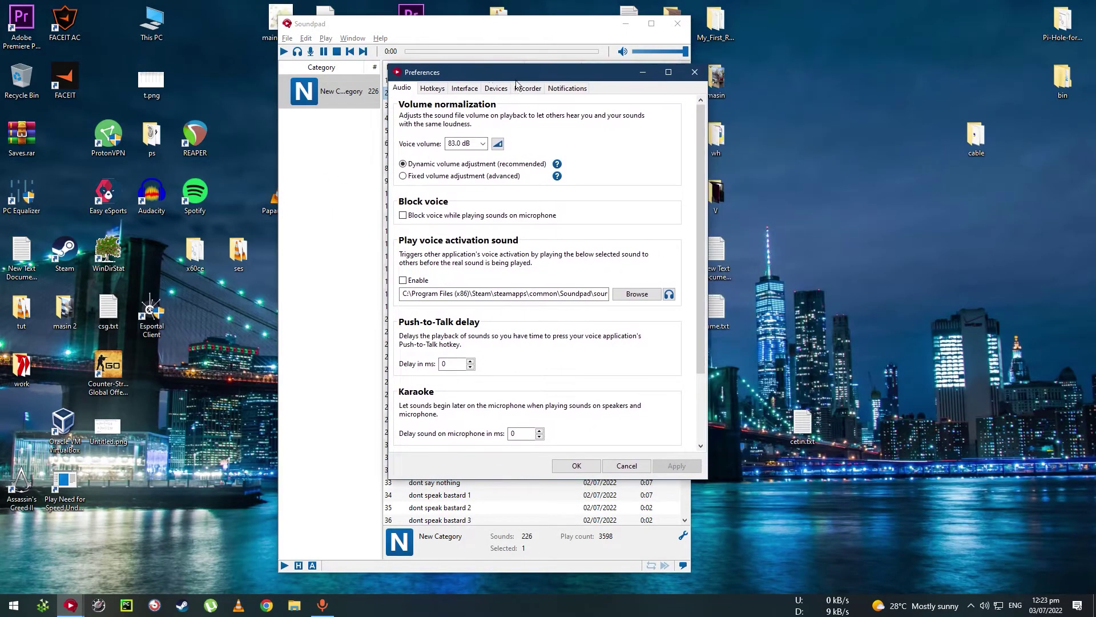
click(489, 90)
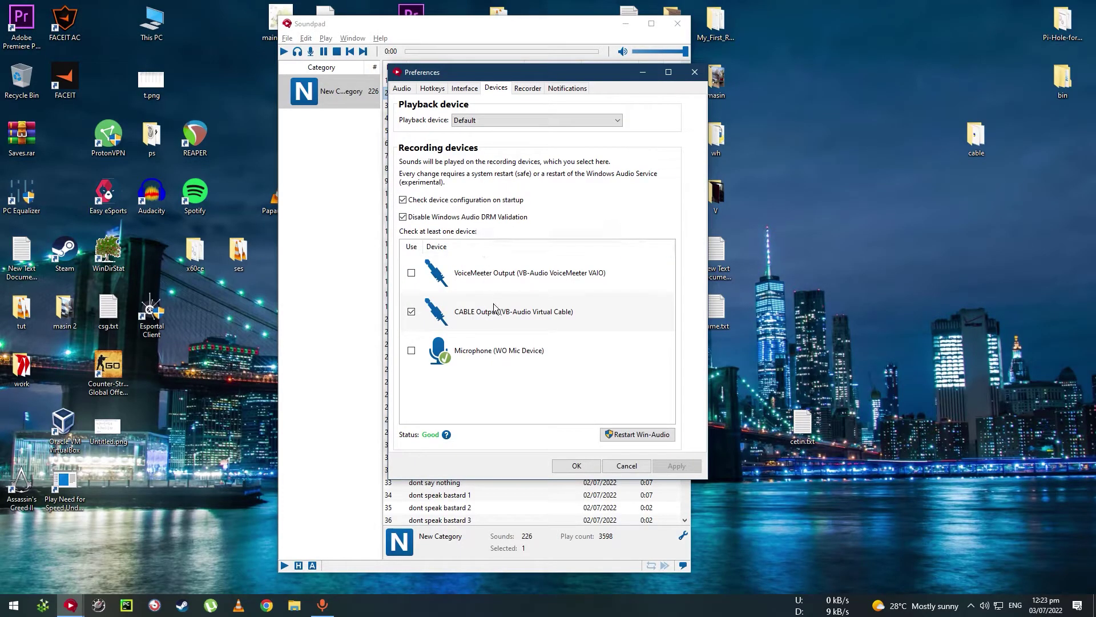
click(449, 315)
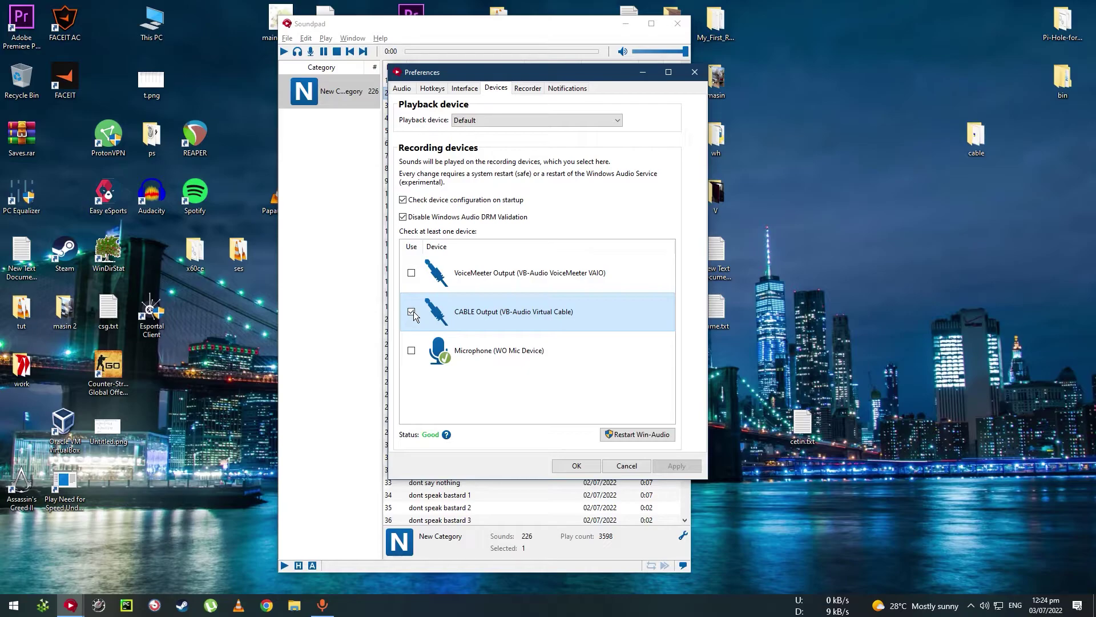
Step: Examine the special hotkeys for stopping and starting playback and for playing the previous and next file
click(466, 92)
click(437, 91)
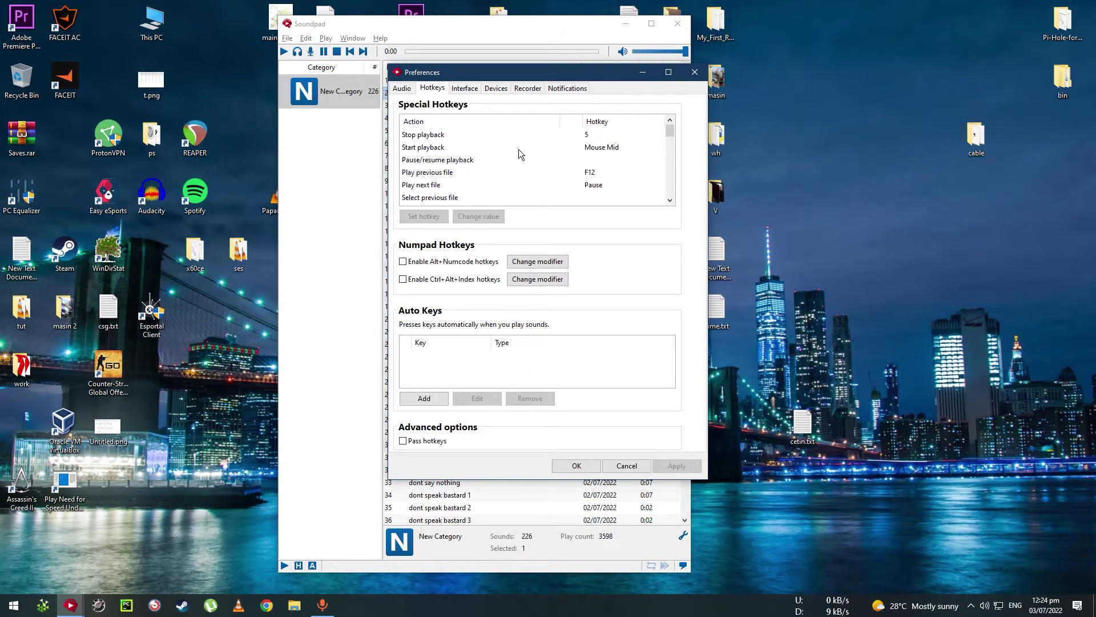
click(428, 147)
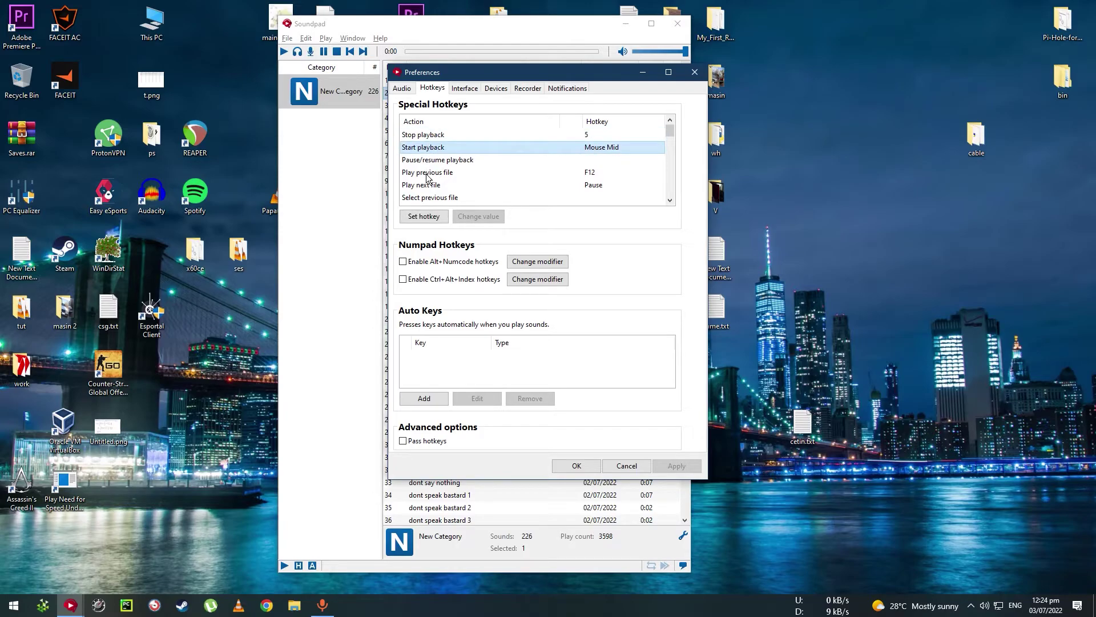
click(427, 174)
click(428, 186)
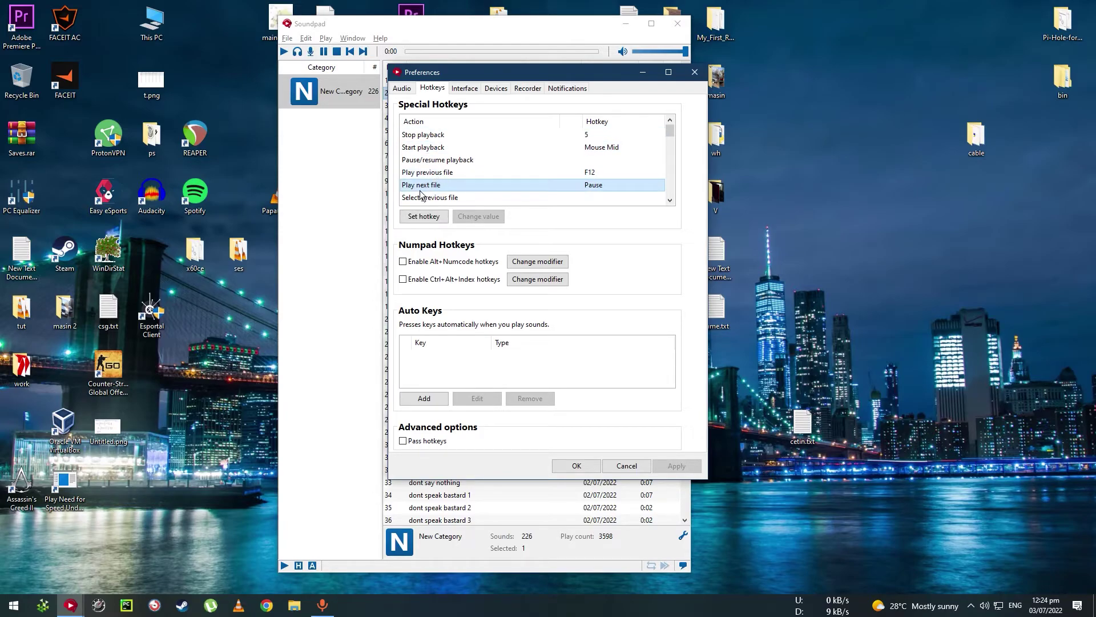
click(433, 137)
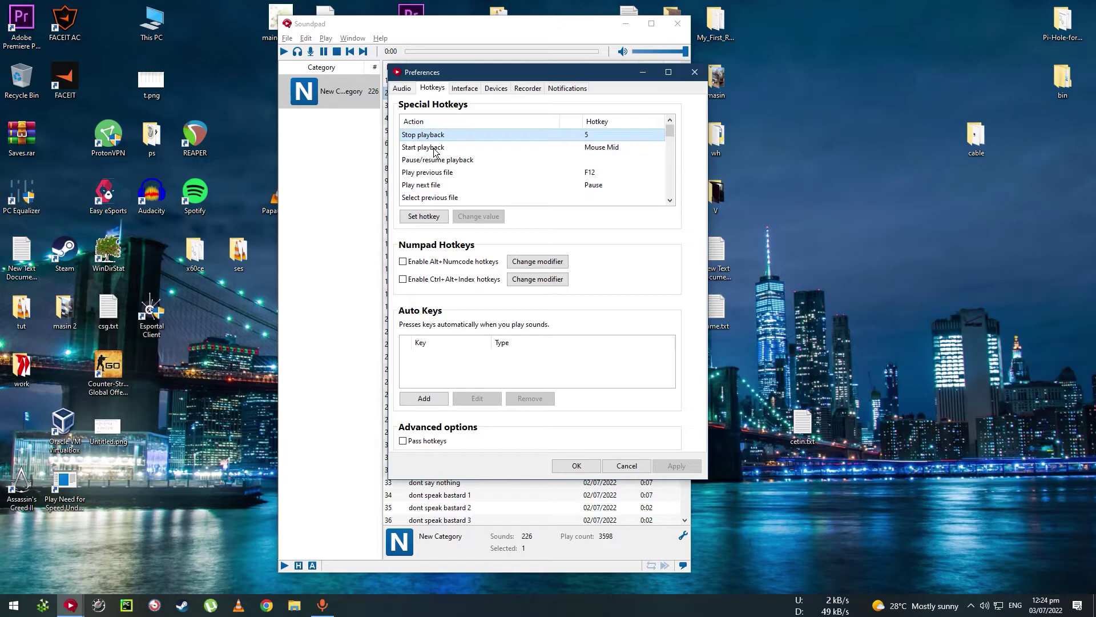
click(434, 150)
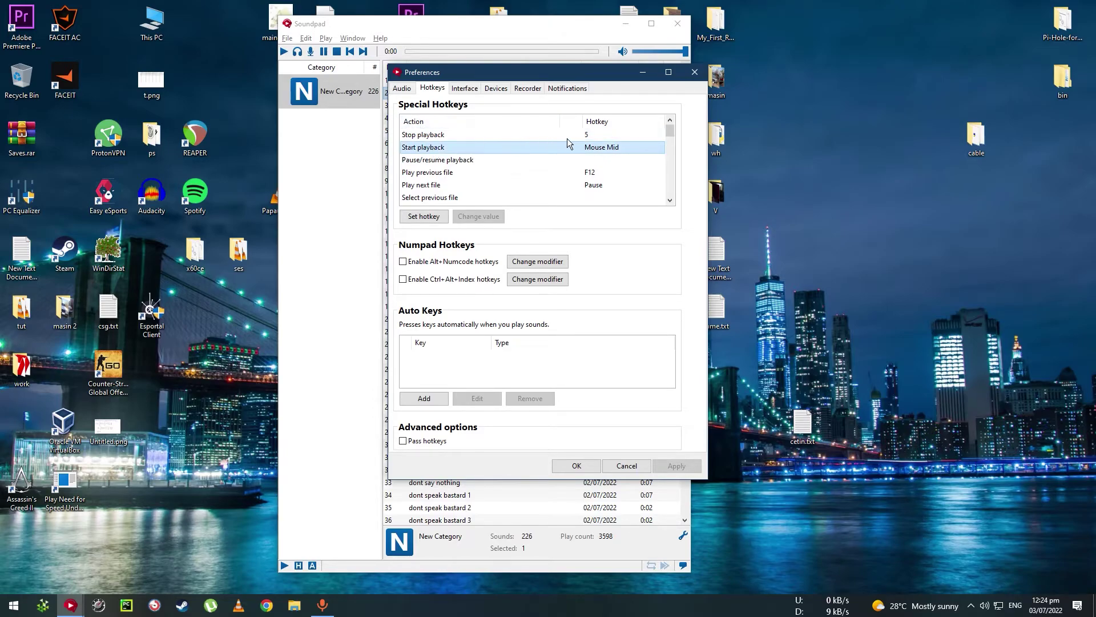
click(588, 137)
click(589, 151)
click(588, 137)
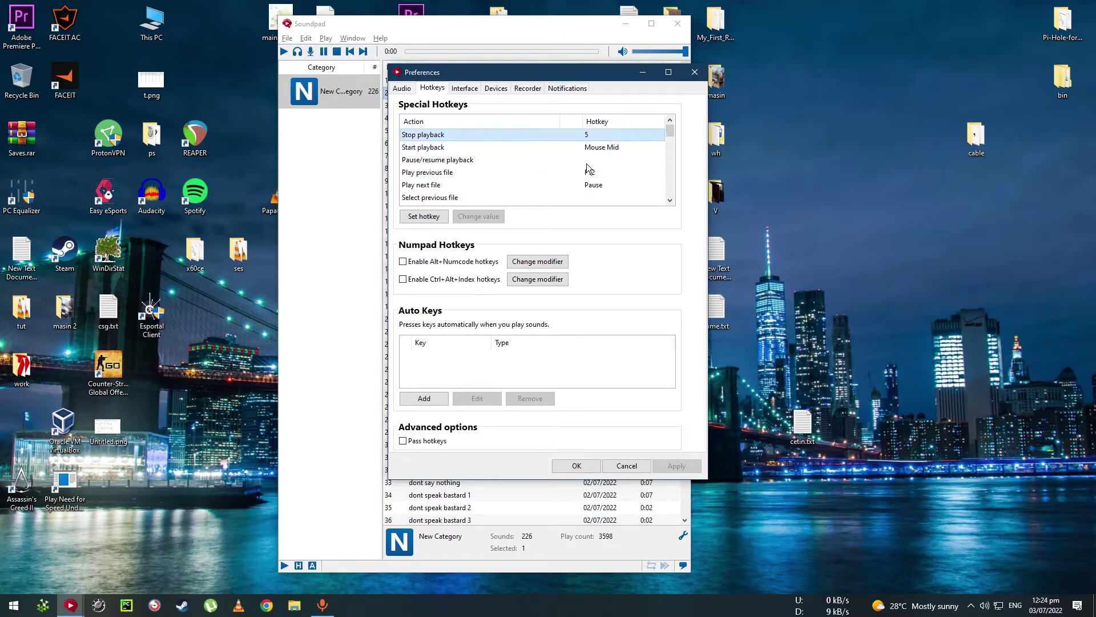
click(588, 172)
click(585, 185)
Step: Examine the audio preferences for volume normalization, voice blocking, voice activation sound, Push-to-Talk delay and karaoke
click(400, 90)
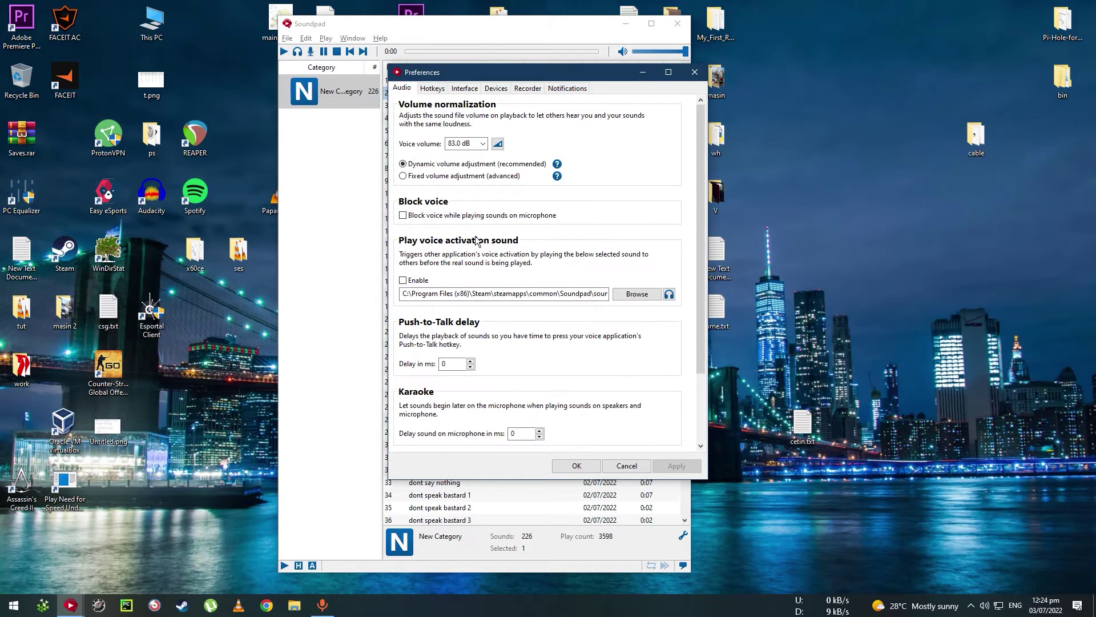
scroll(477, 241, down, 1)
scroll(485, 263, up, 1)
scroll(494, 285, down, 2)
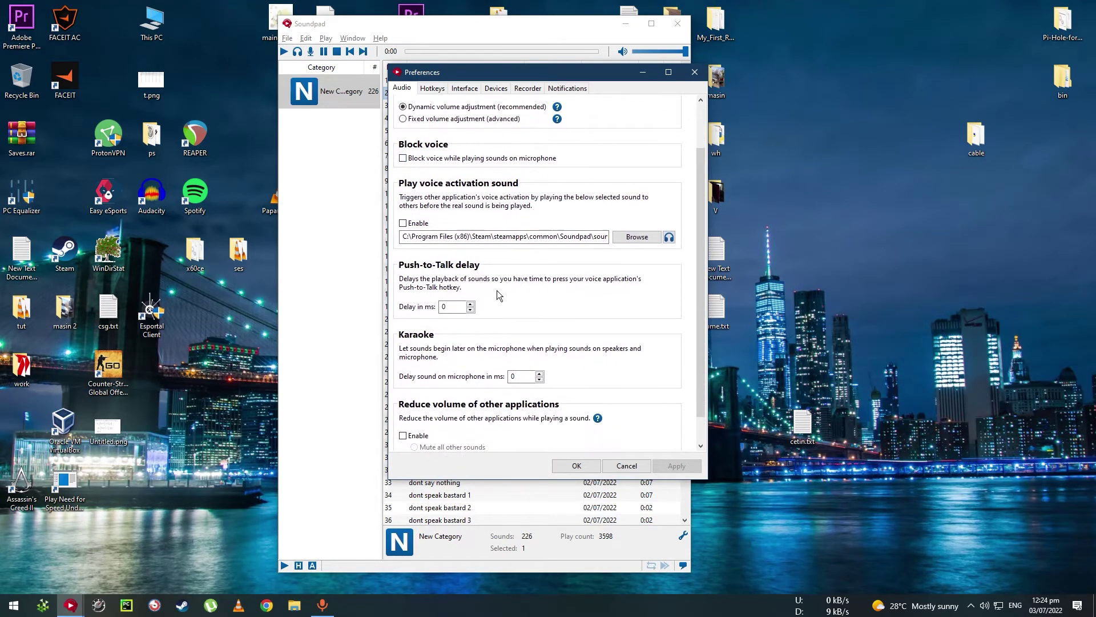
scroll(497, 295, up, 2)
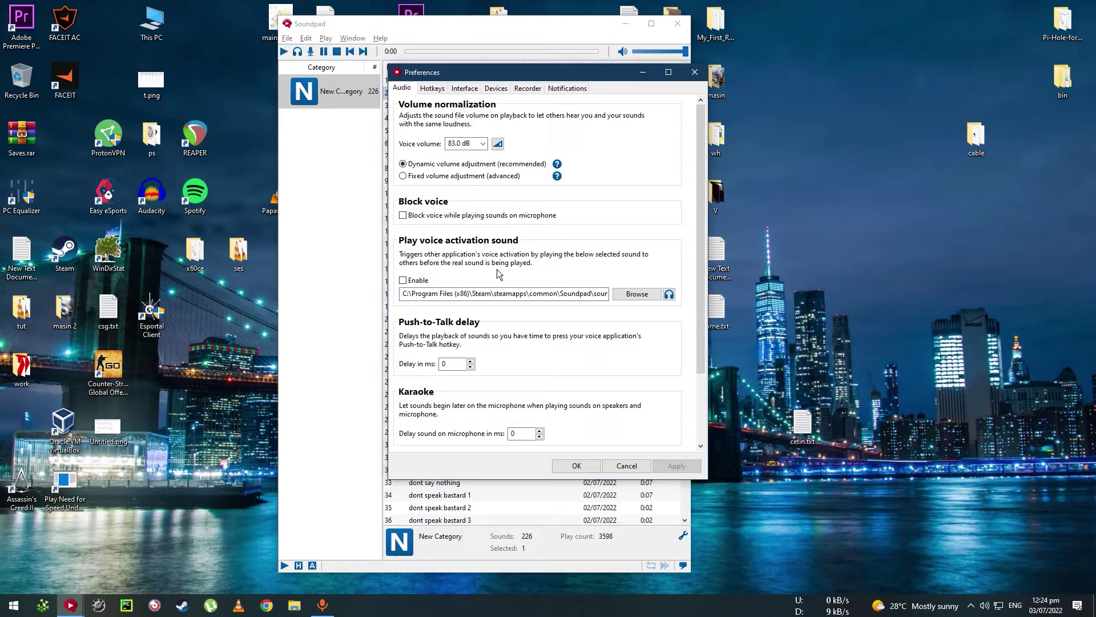
Step: Check the voice volume choices and the options for reducing other applications' volume, and close the preferences with OK
click(483, 144)
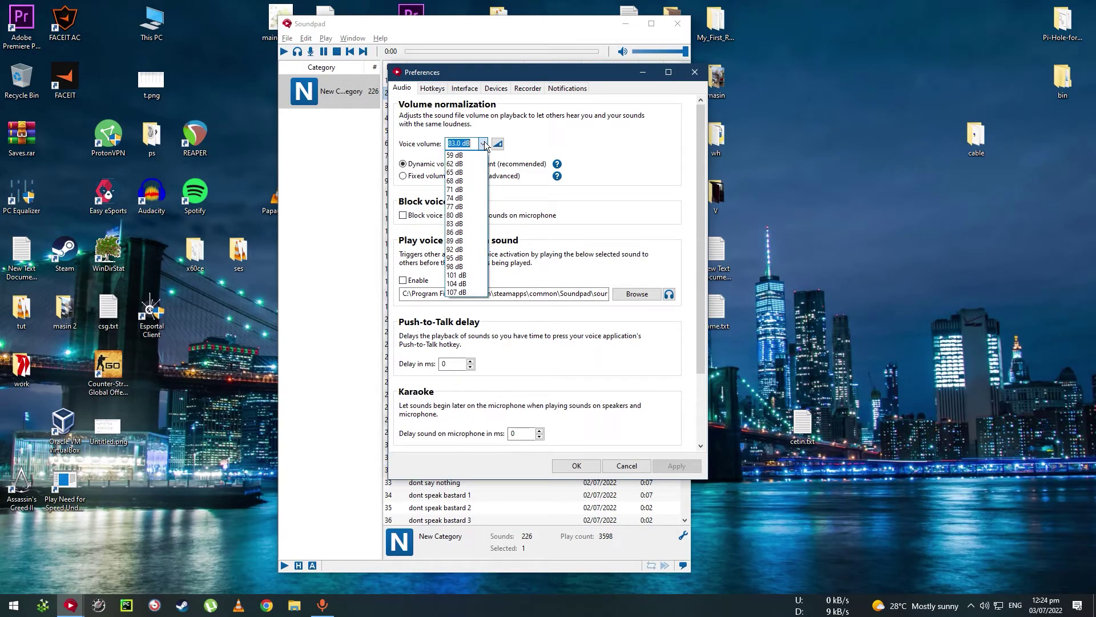
scroll(541, 311, down, 3)
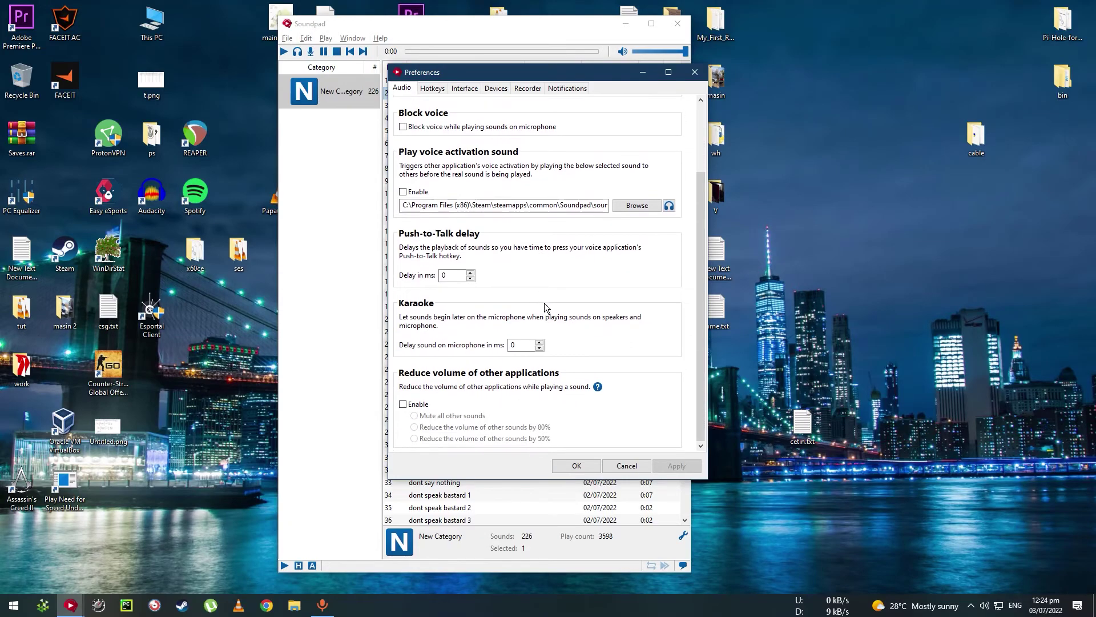
scroll(544, 303, up, 1)
scroll(558, 331, up, 1)
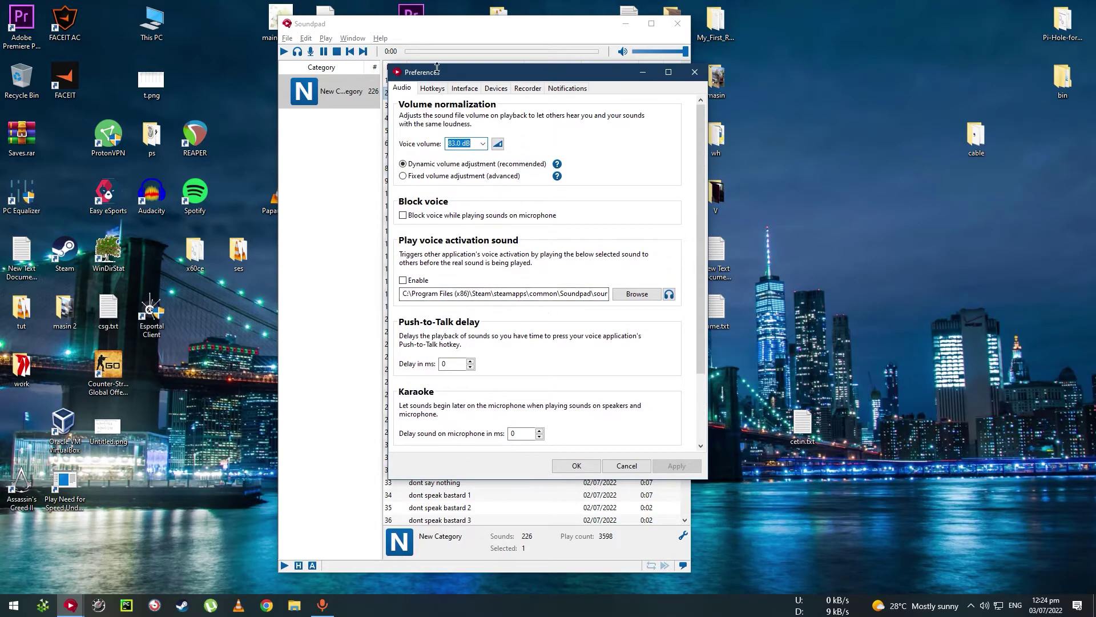
drag(450, 81, 395, 77)
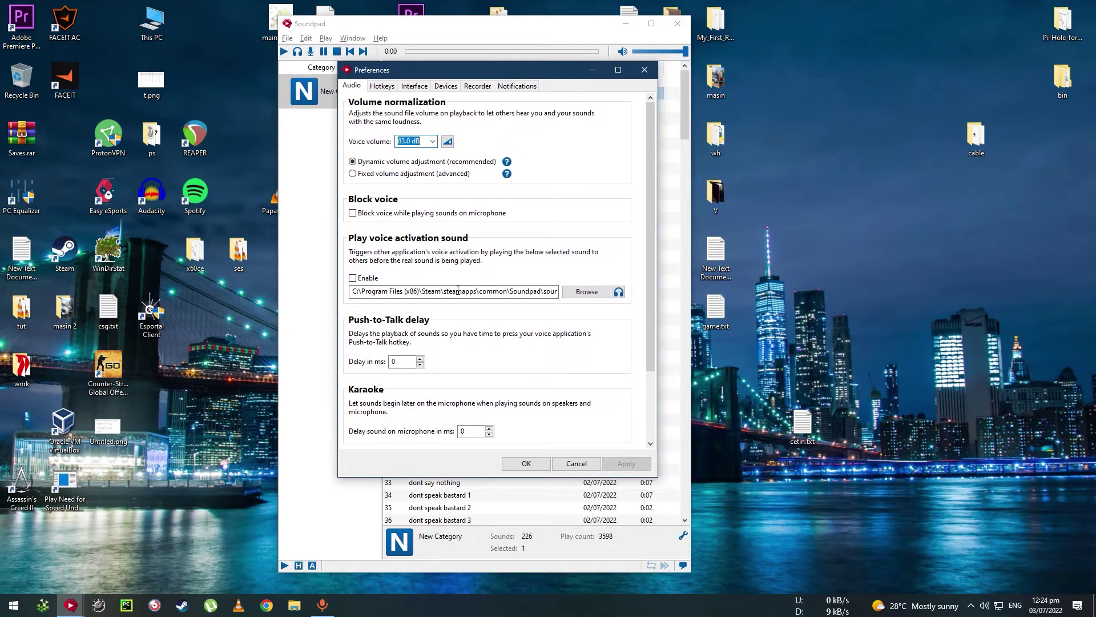
click(526, 463)
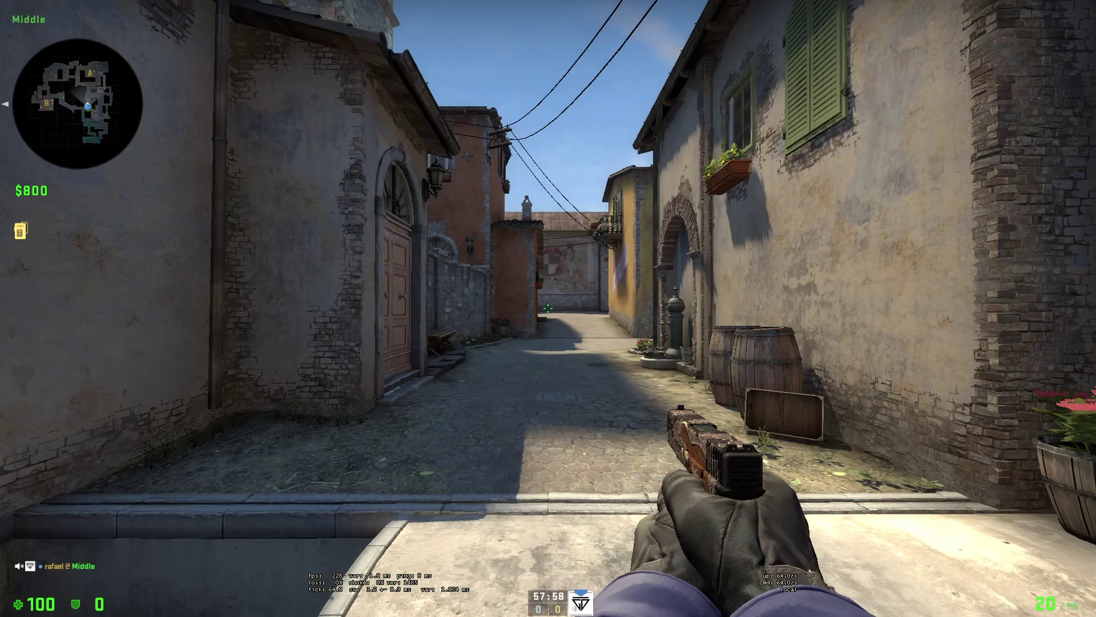
key(w)
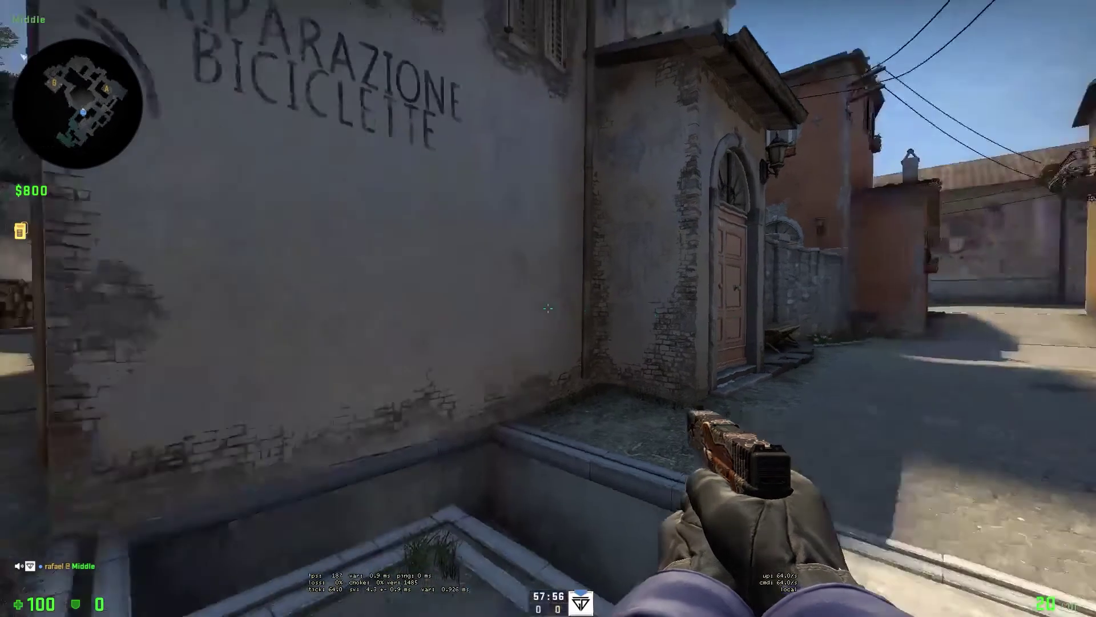
key(w)
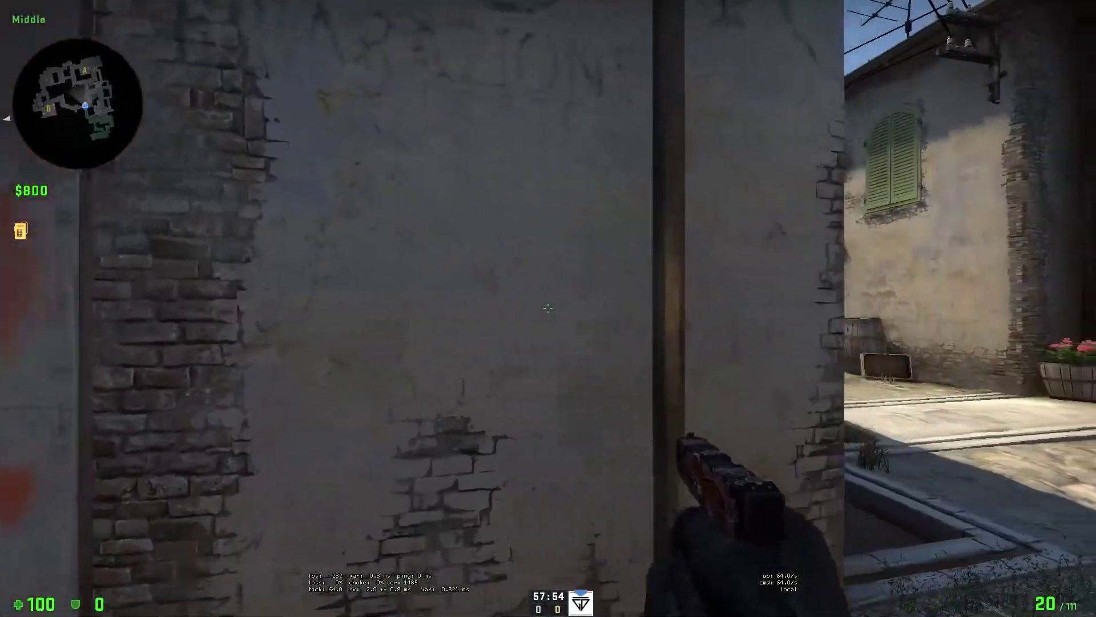
key(w)
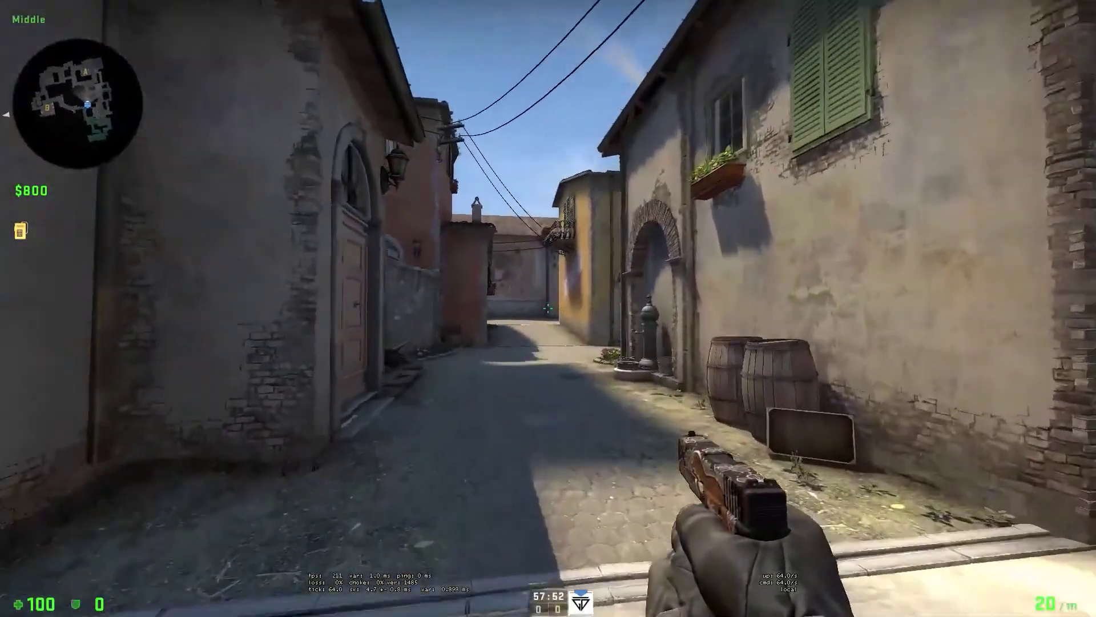
key(3)
key(w)
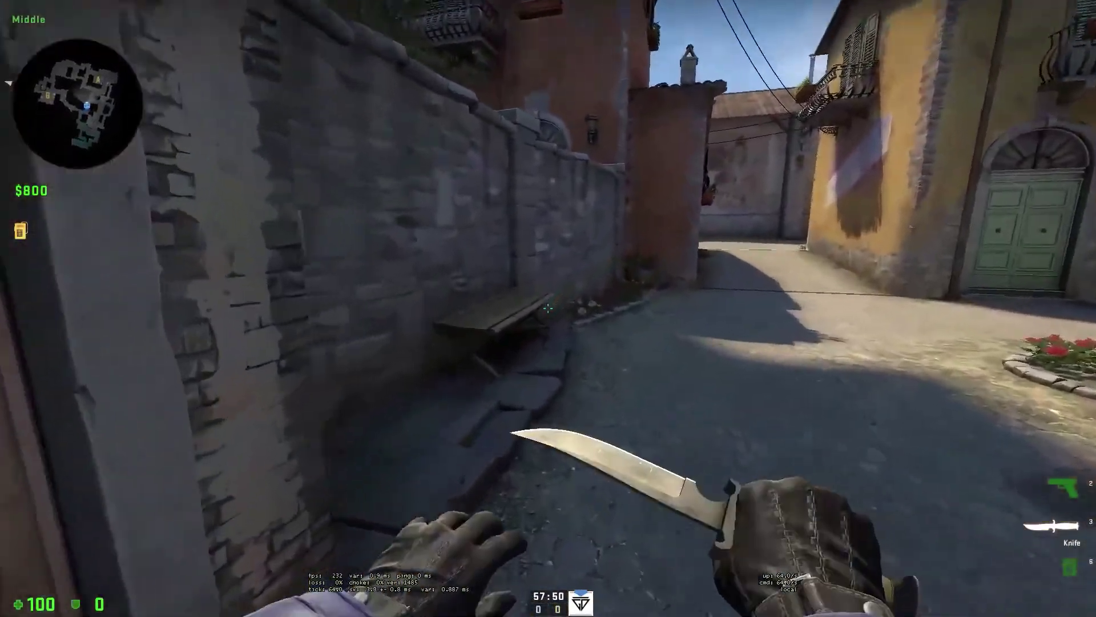
key(w)
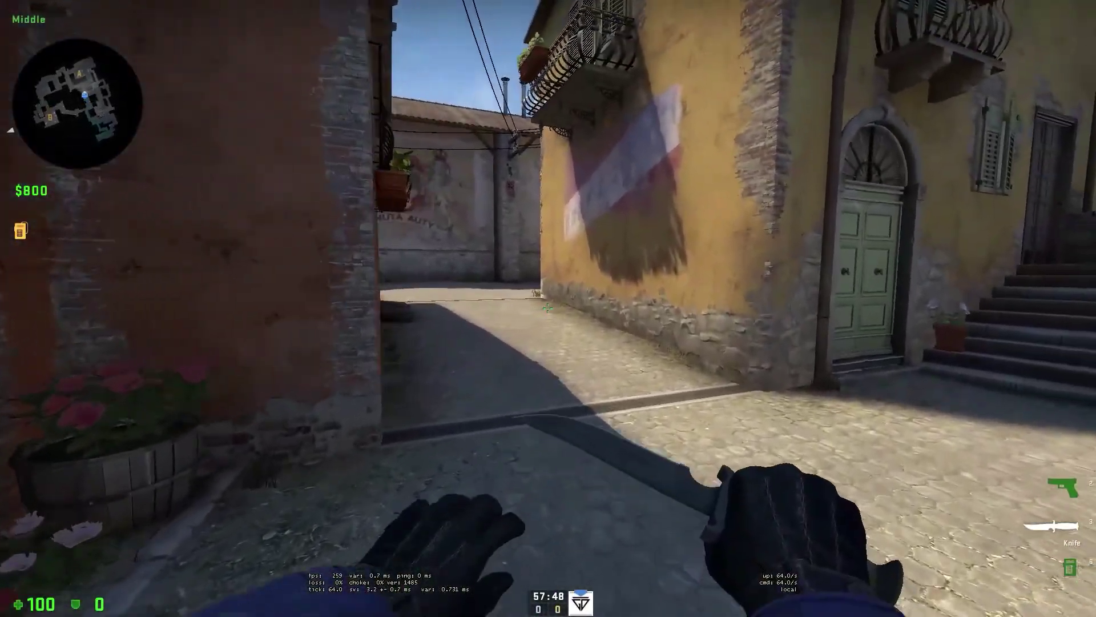